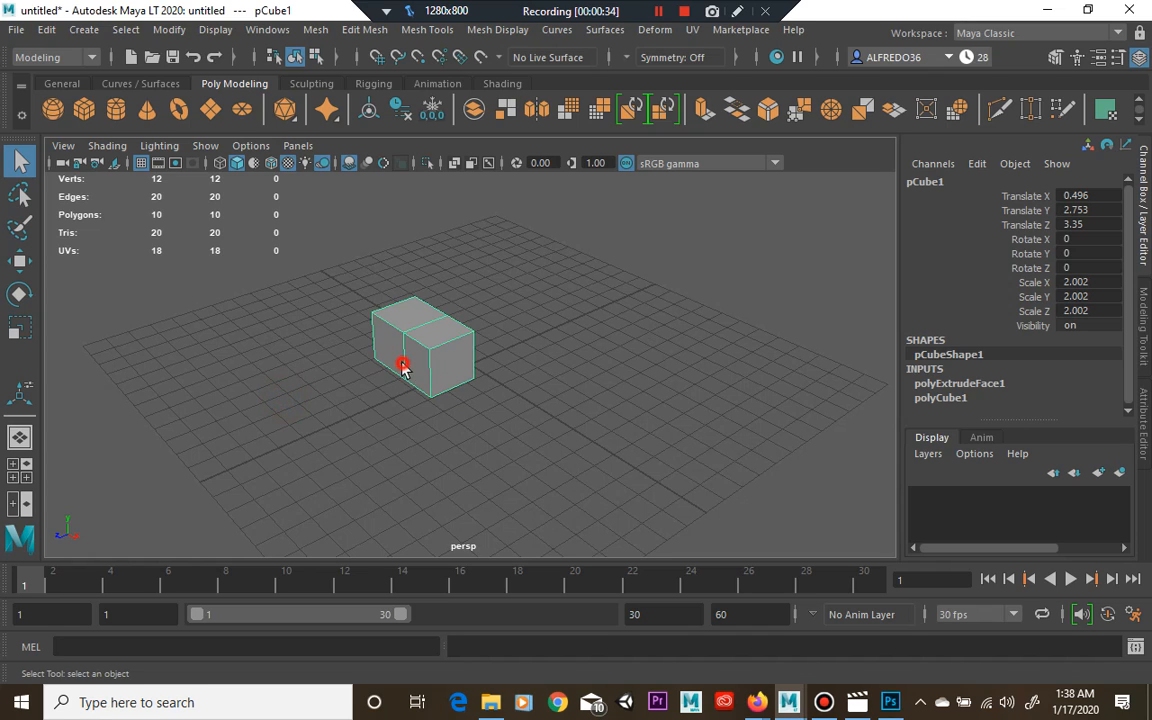
Rotate the cube to about 23° around Y and raise it to about 3.85 in Y
{"action": "left_click", "coordinate": [19, 259]}
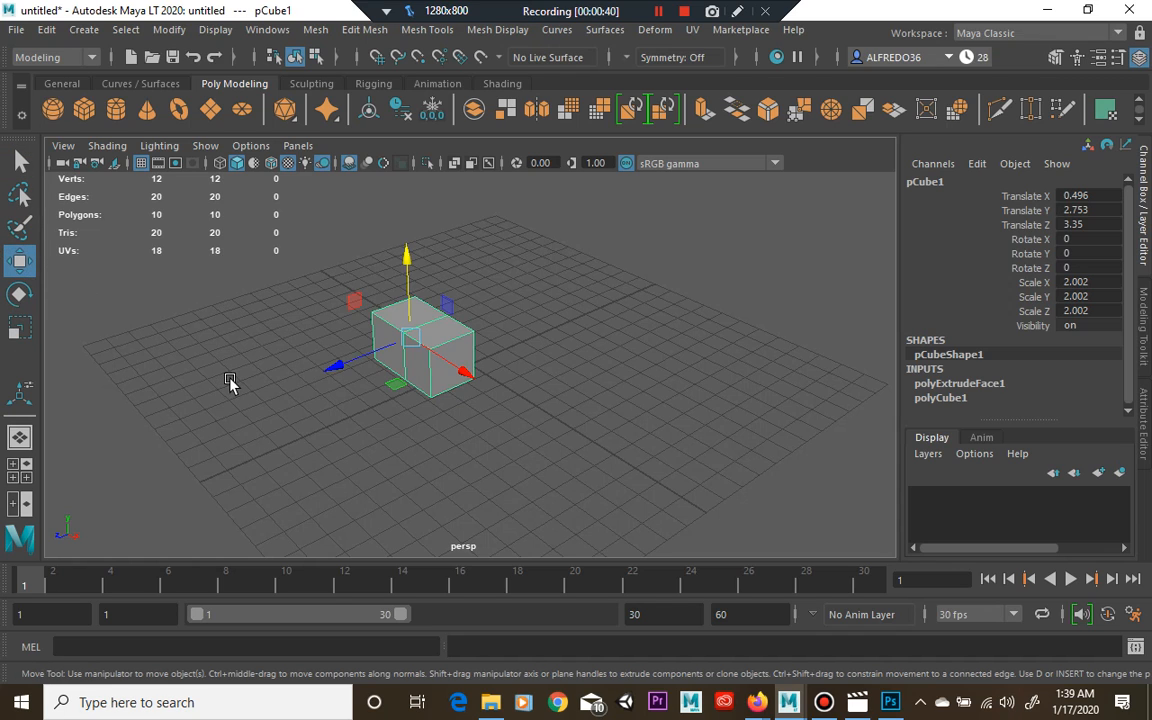
{"action": "left_click", "coordinate": [19, 293]}
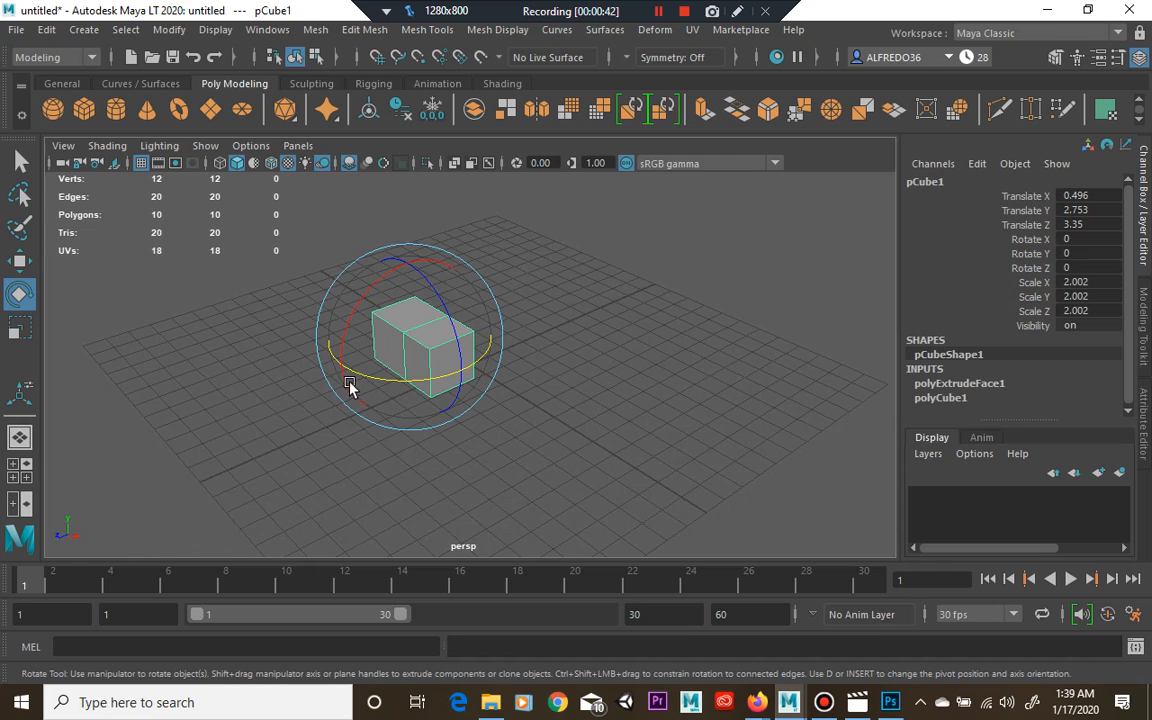
{"action": "left_click_drag", "start_coordinate": [362, 380], "coordinate": [316, 373]}
{"action": "key", "text": "w"}
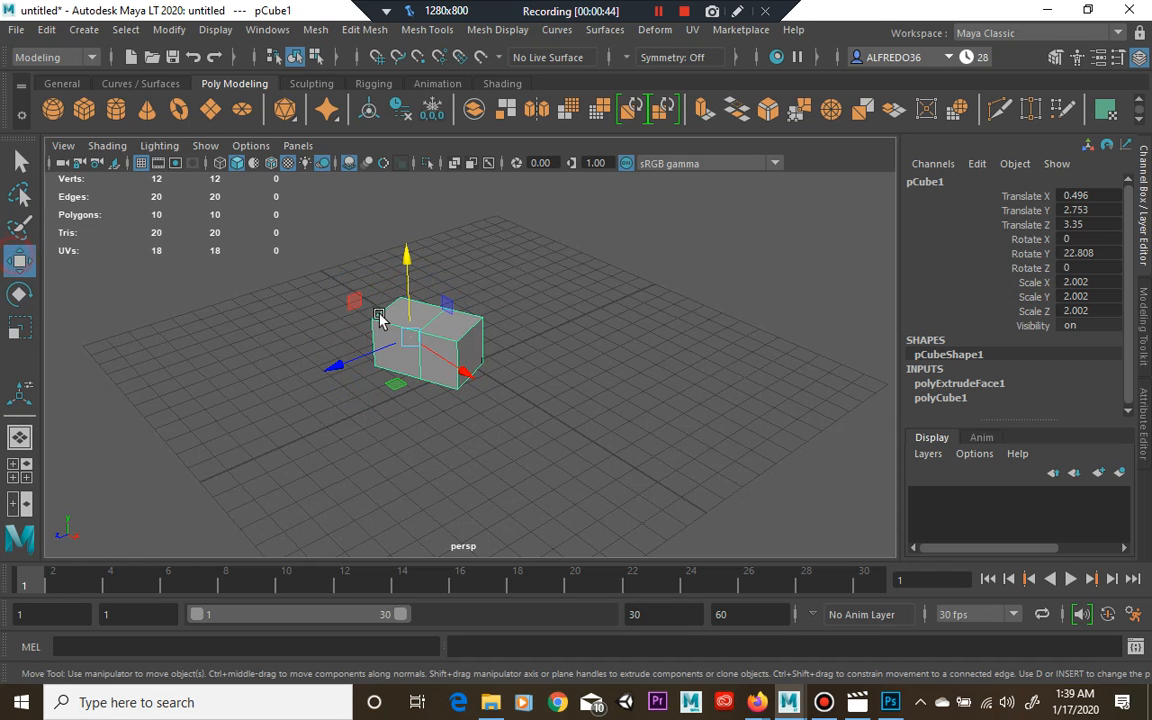
{"action": "left_click_drag", "start_coordinate": [393, 266], "coordinate": [396, 236]}
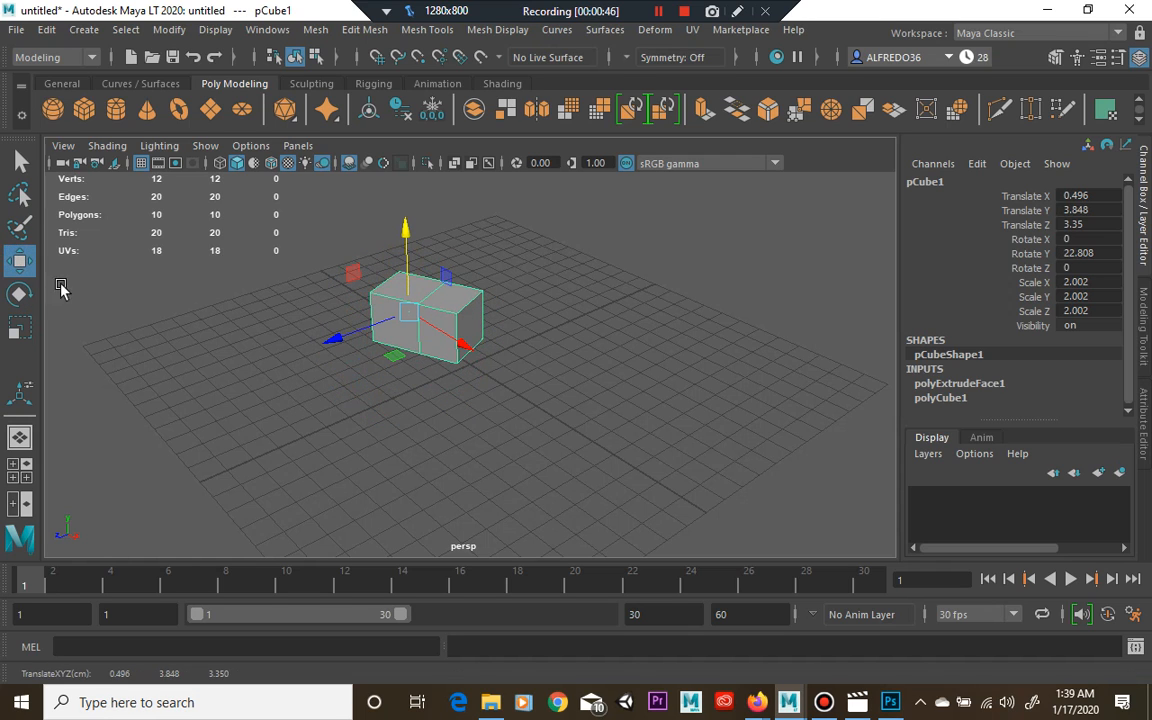
Scale the cube uniformly to about 2.21 and rotate it to about -14° around Y
{"action": "left_click", "coordinate": [19, 327]}
{"action": "mouse_move", "coordinate": [423, 308]}
{"action": "left_mouse_down"}
{"action": "mouse_move", "coordinate": [429, 316]}
{"action": "mouse_move", "coordinate": [408, 318]}
{"action": "left_mouse_up"}
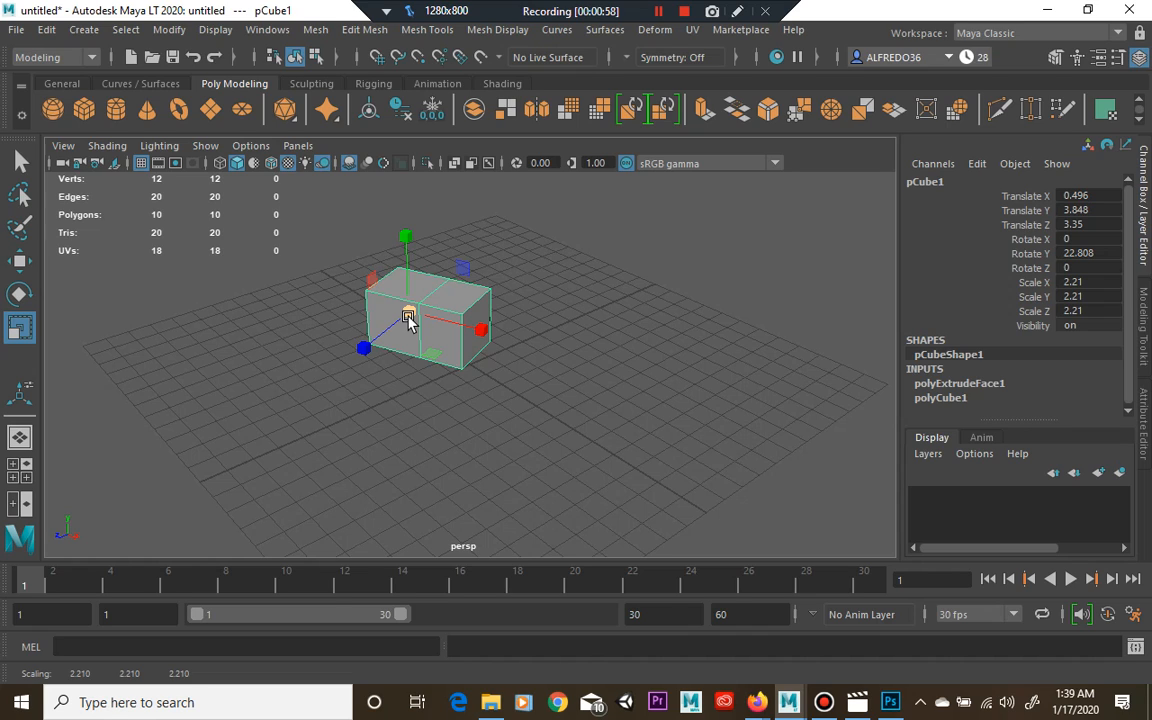
{"action": "key", "text": "e"}
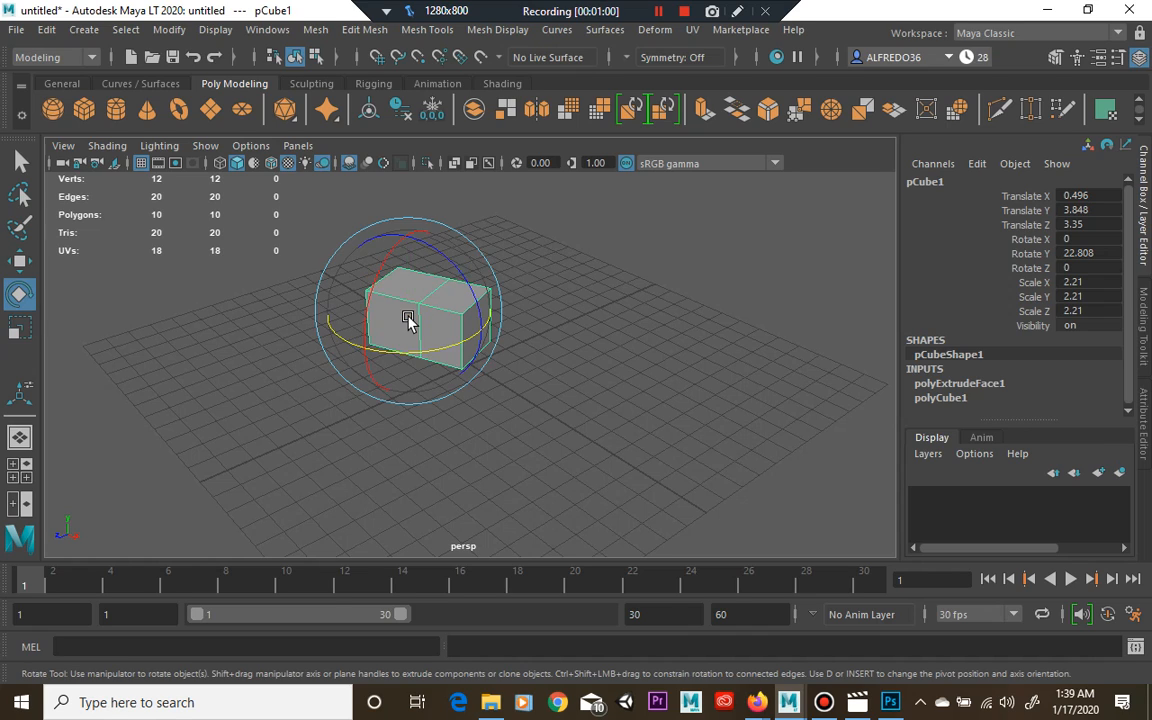
{"action": "left_click_drag", "start_coordinate": [449, 348], "coordinate": [393, 343]}
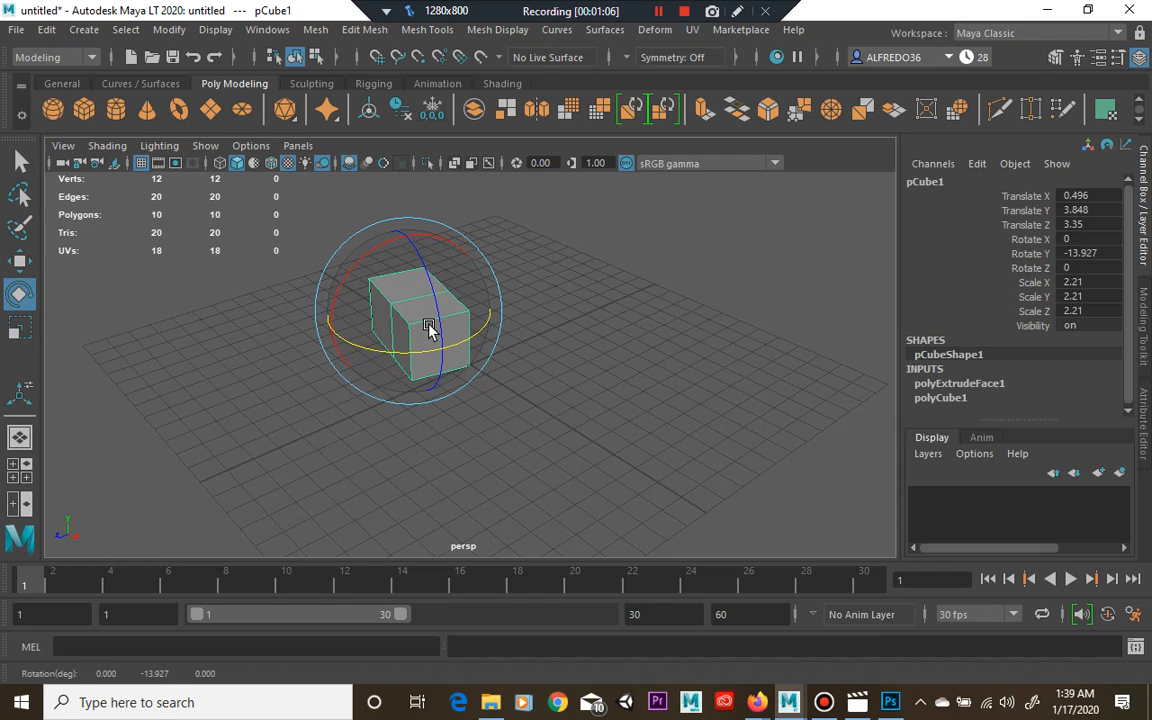
Move the cube along the X axis to about 3.9
{"action": "key", "text": "w"}
{"action": "left_click_drag", "start_coordinate": [458, 342], "coordinate": [524, 377]}
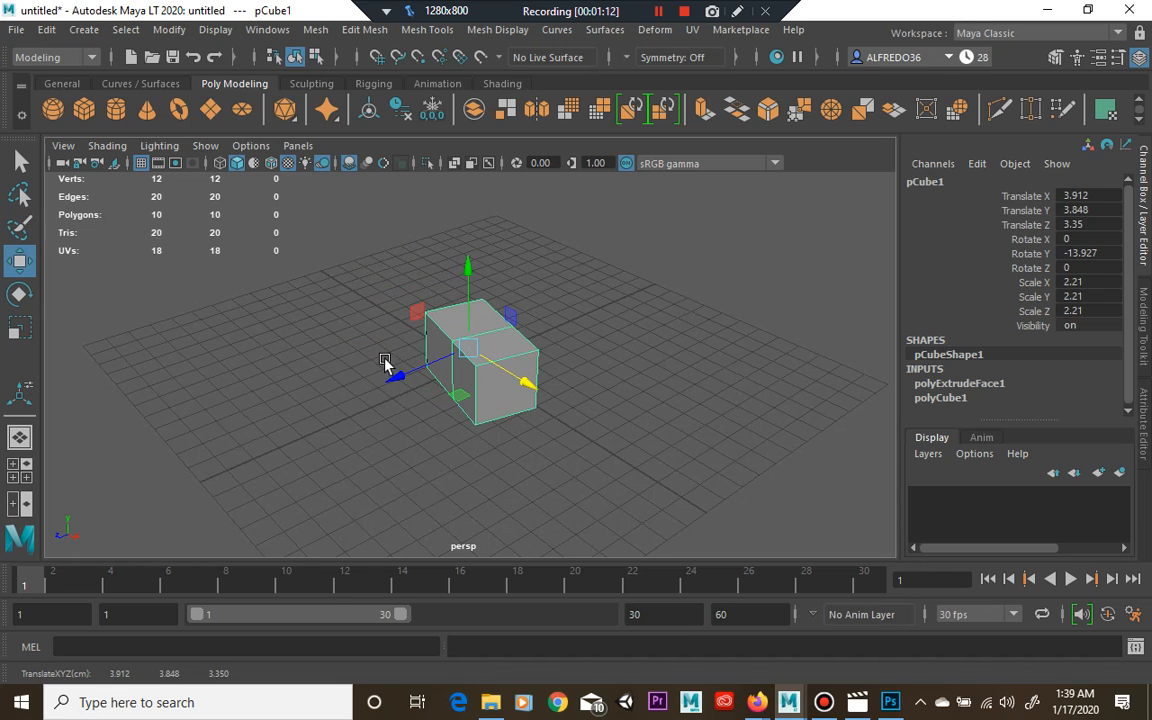
{"action": "key", "text": "e"}
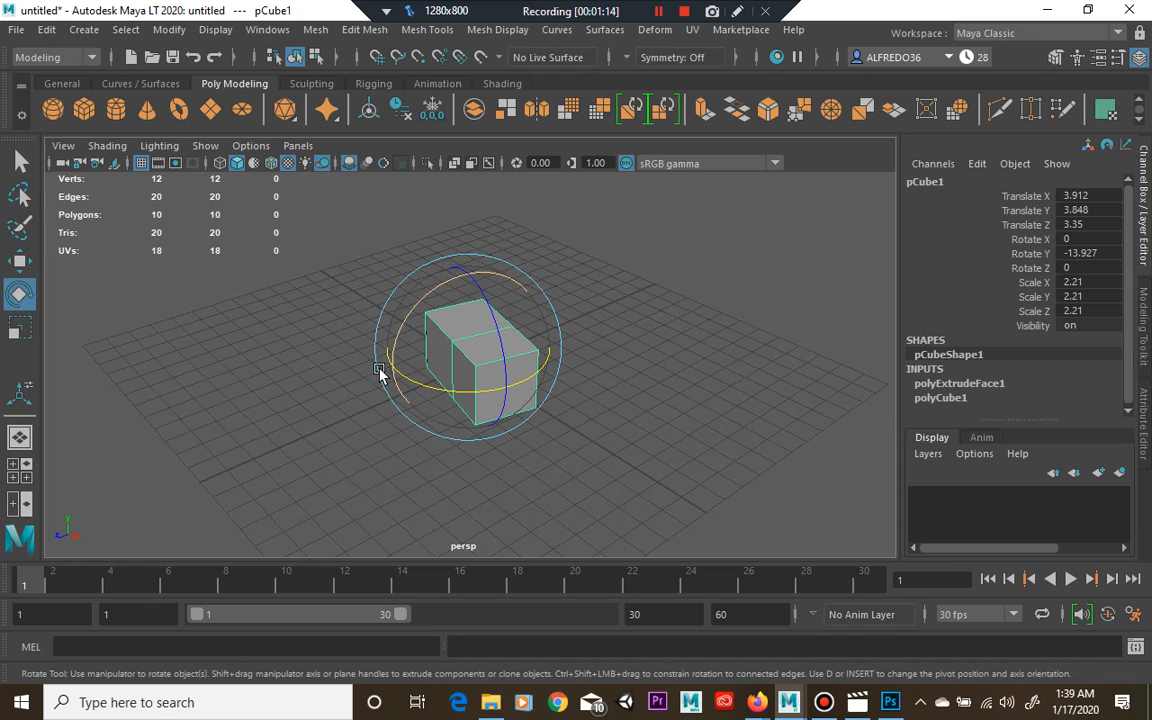
{"action": "key", "text": "w"}
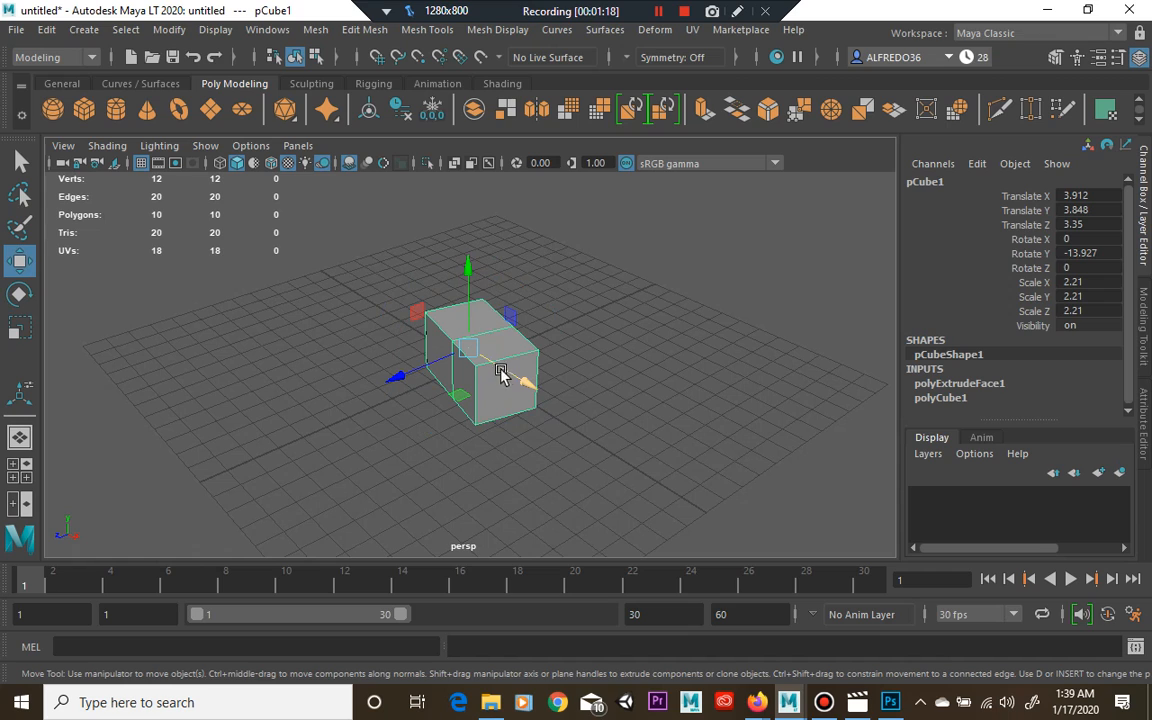
Scale the cube uniformly to about 3.5 on all axes
{"action": "key", "text": "r"}
{"action": "left_click_drag", "start_coordinate": [470, 350], "coordinate": [534, 354]}
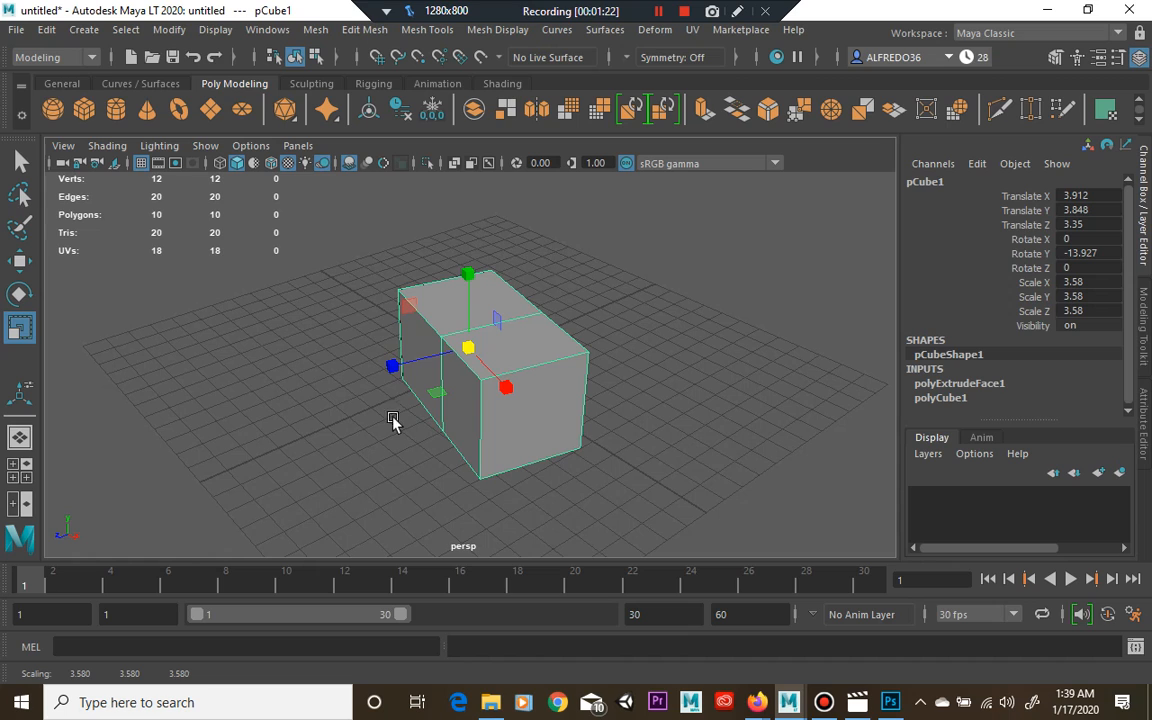
{"action": "left_click", "coordinate": [469, 352]}
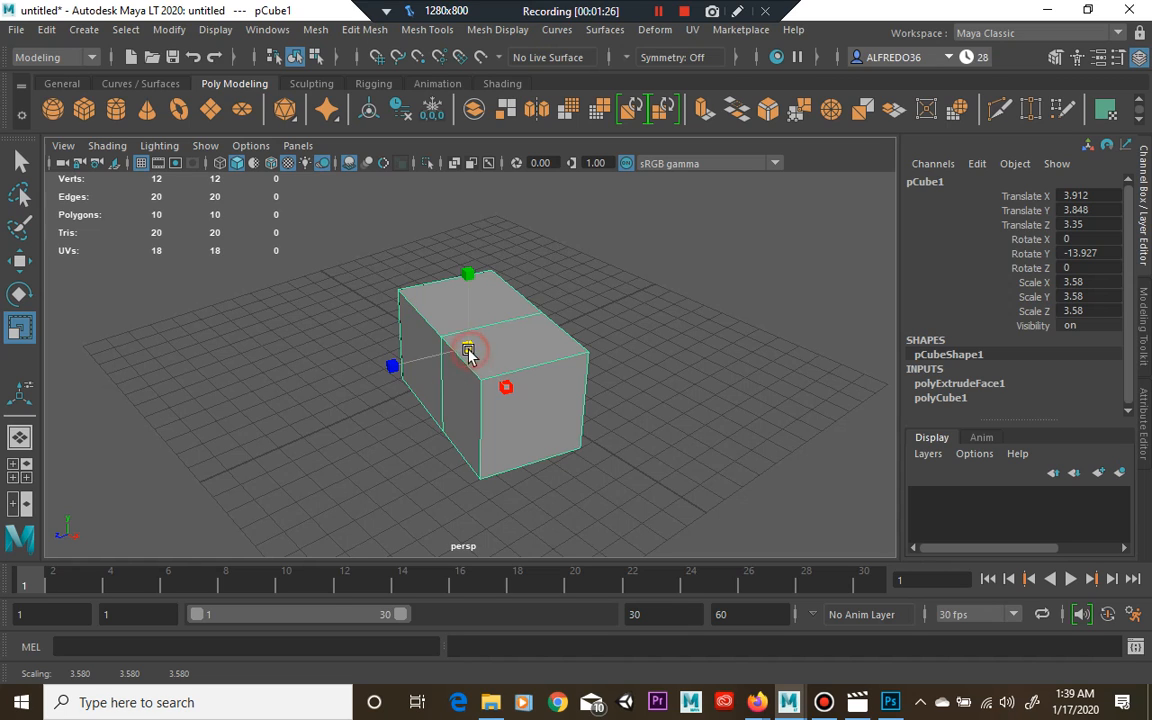
{"action": "left_click_drag", "start_coordinate": [469, 352], "coordinate": [466, 344]}
Examine the Move, Rotate and Scale tools and the manipulator of the cube's existing face extrusion
{"action": "left_click", "coordinate": [22, 262]}
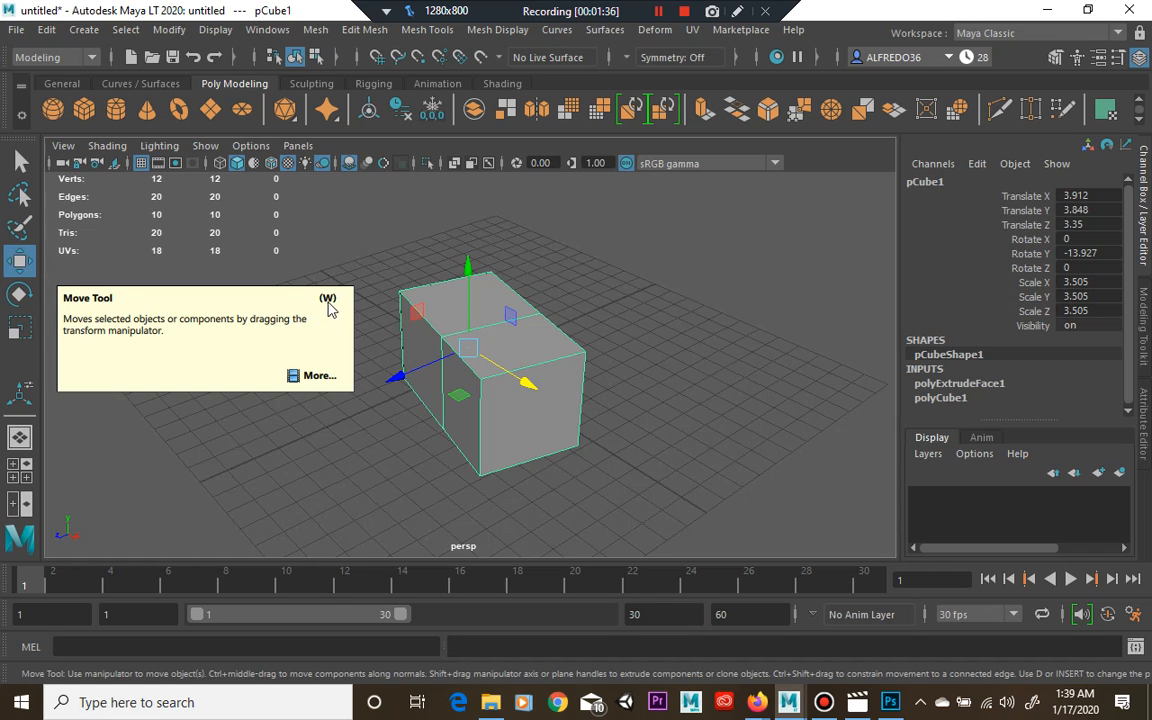
{"action": "left_click", "coordinate": [19, 294]}
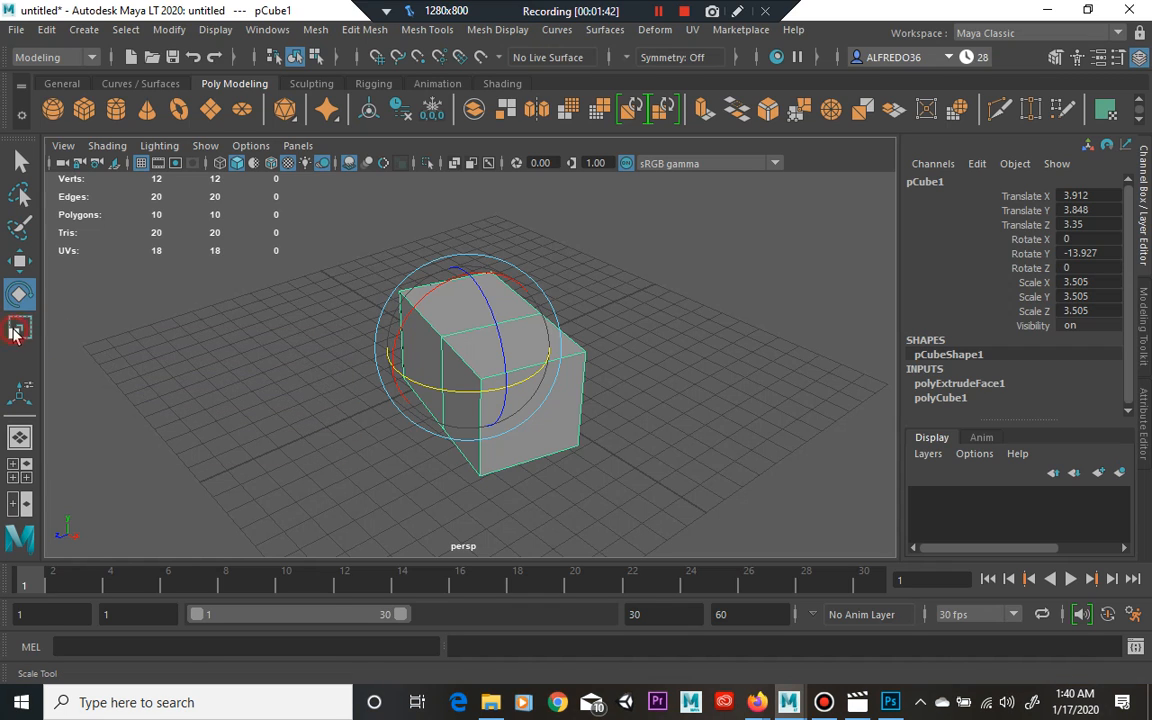
{"action": "left_click", "coordinate": [15, 333]}
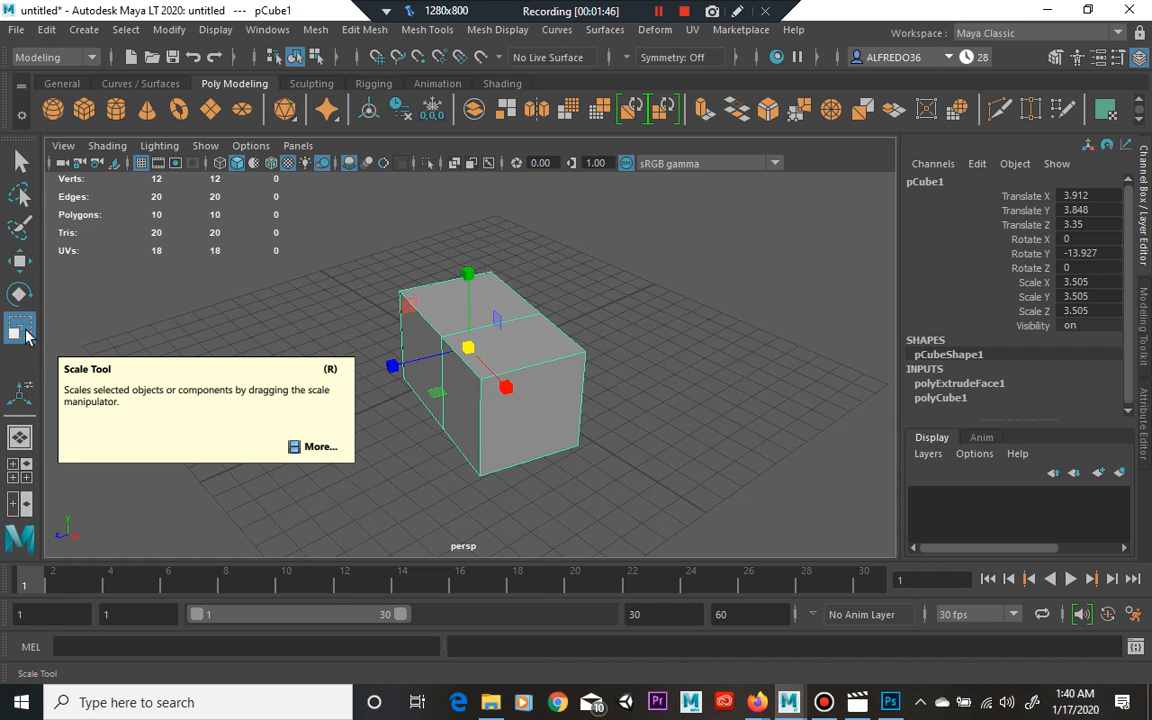
{"action": "left_click", "coordinate": [20, 392]}
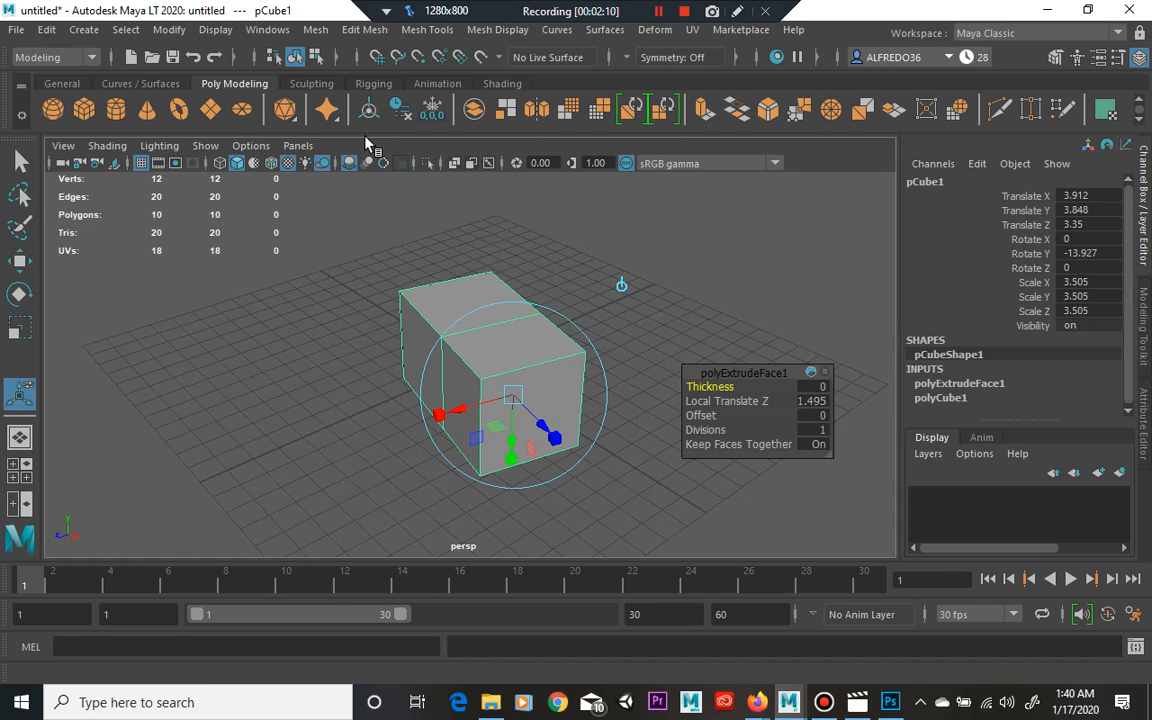
{"action": "left_click", "coordinate": [294, 345]}
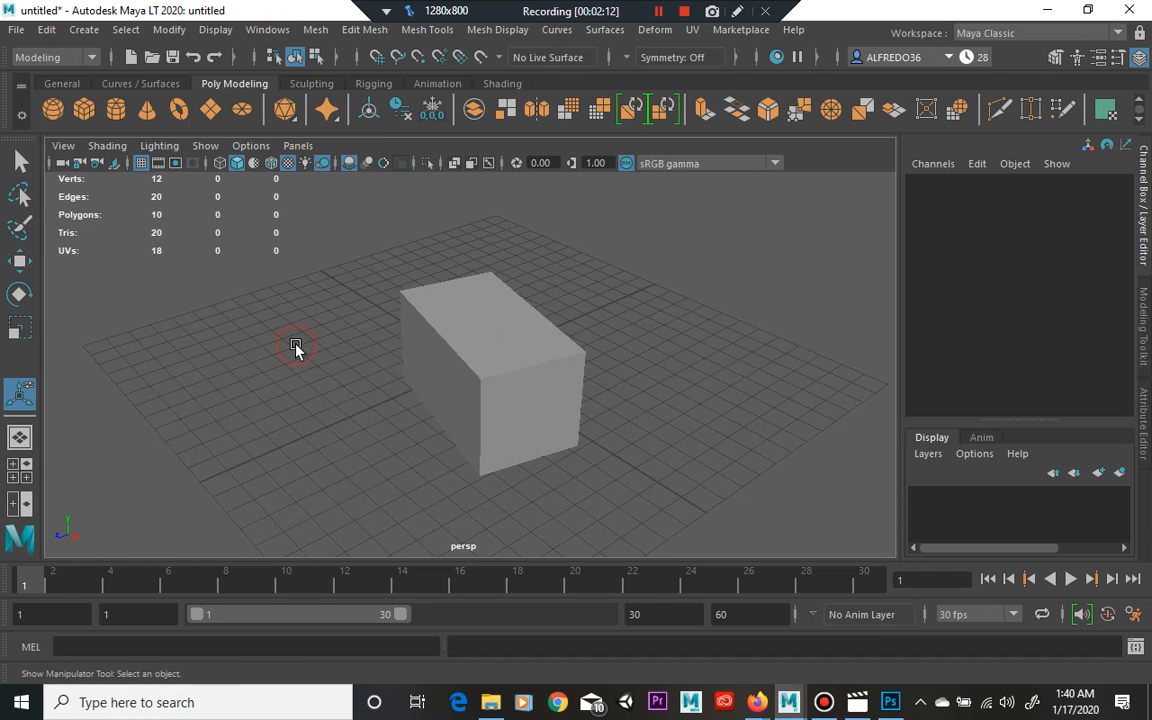
{"action": "left_click", "coordinate": [497, 446]}
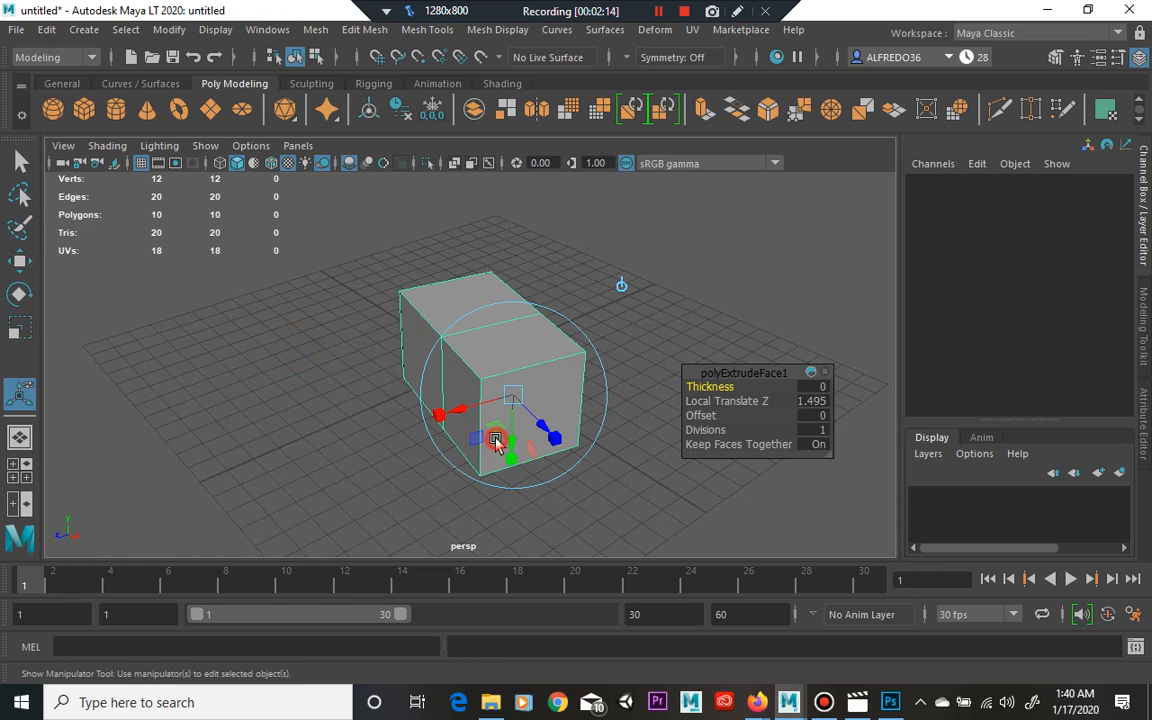
Extrude the cube's front end face outward by about 2.35 in local Z
{"action": "key", "text": "q"}
{"action": "left_click", "coordinate": [20, 162]}
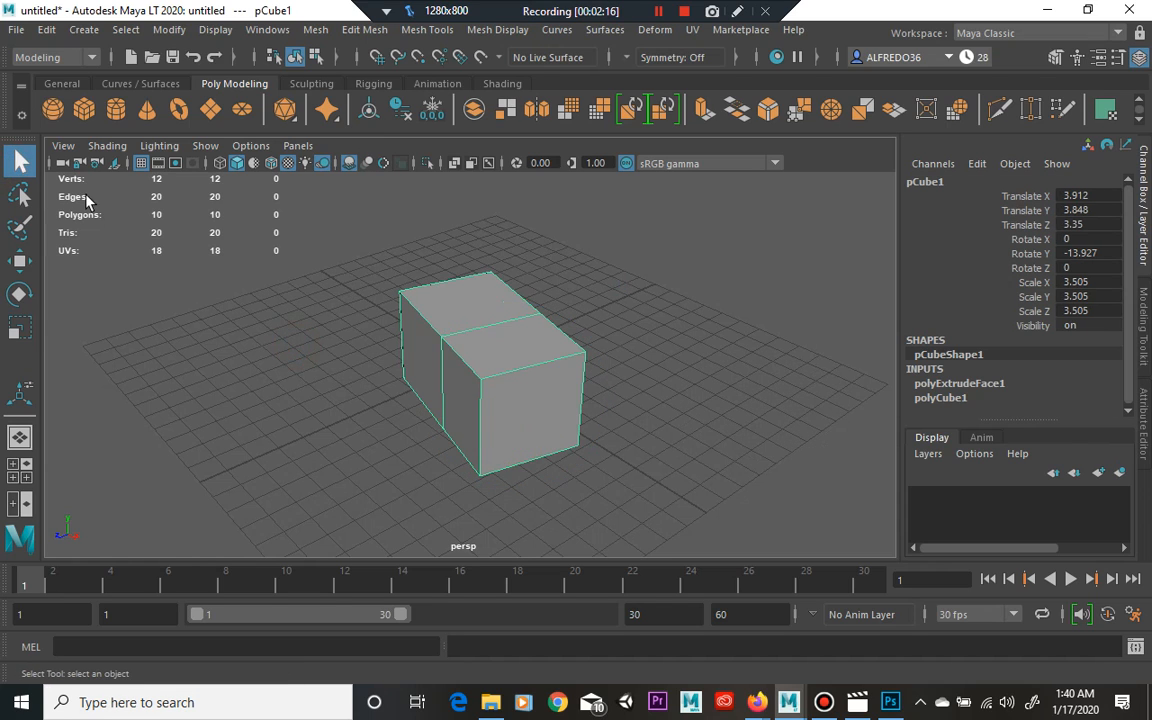
{"action": "right_click_drag", "start_coordinate": [530, 404], "coordinate": [525, 270]}
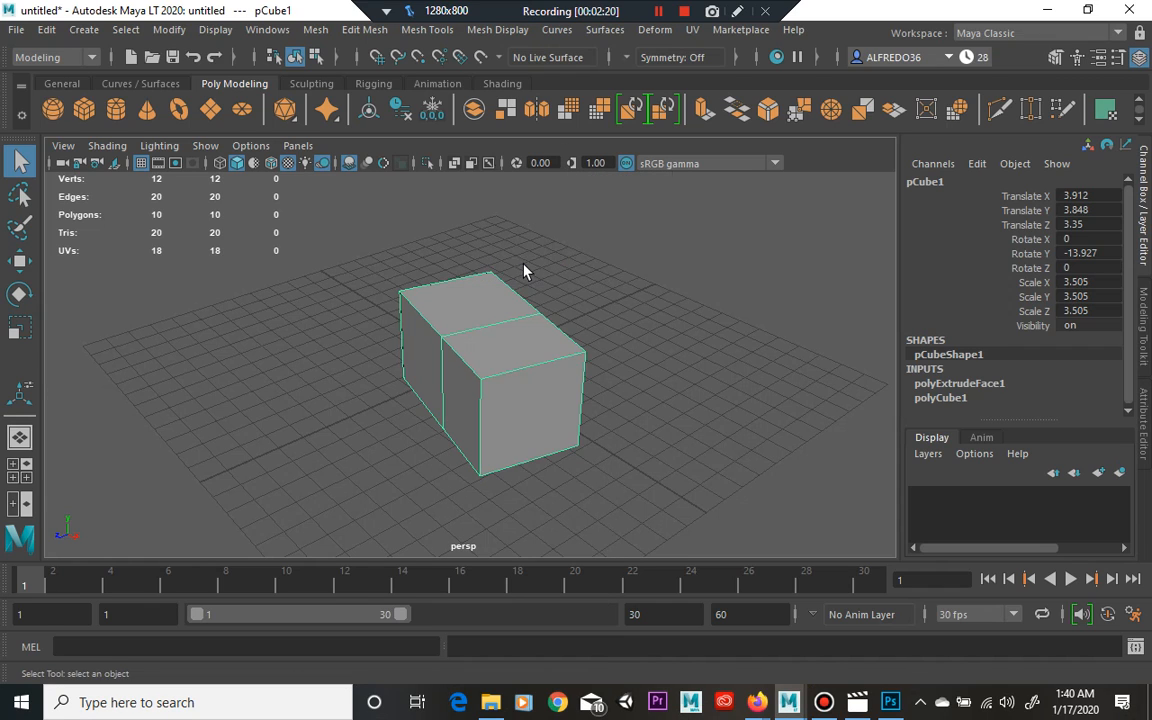
{"action": "left_click", "coordinate": [549, 404]}
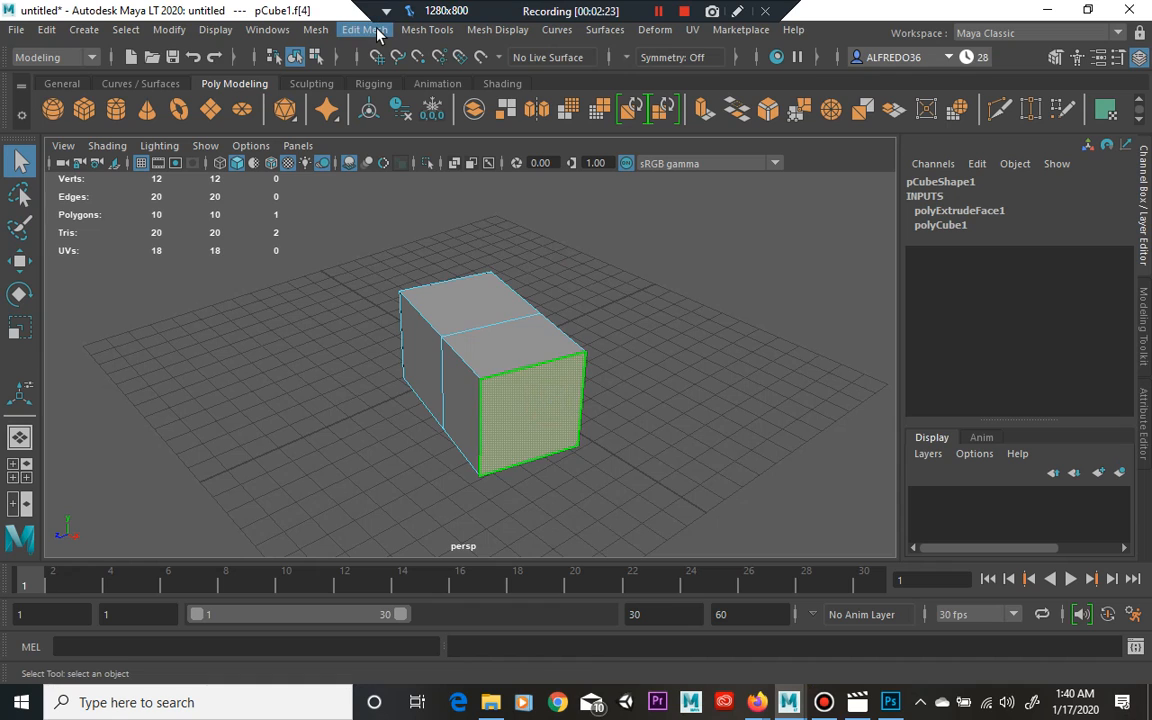
{"action": "left_click", "coordinate": [530, 411]}
{"action": "left_click", "coordinate": [315, 29]}
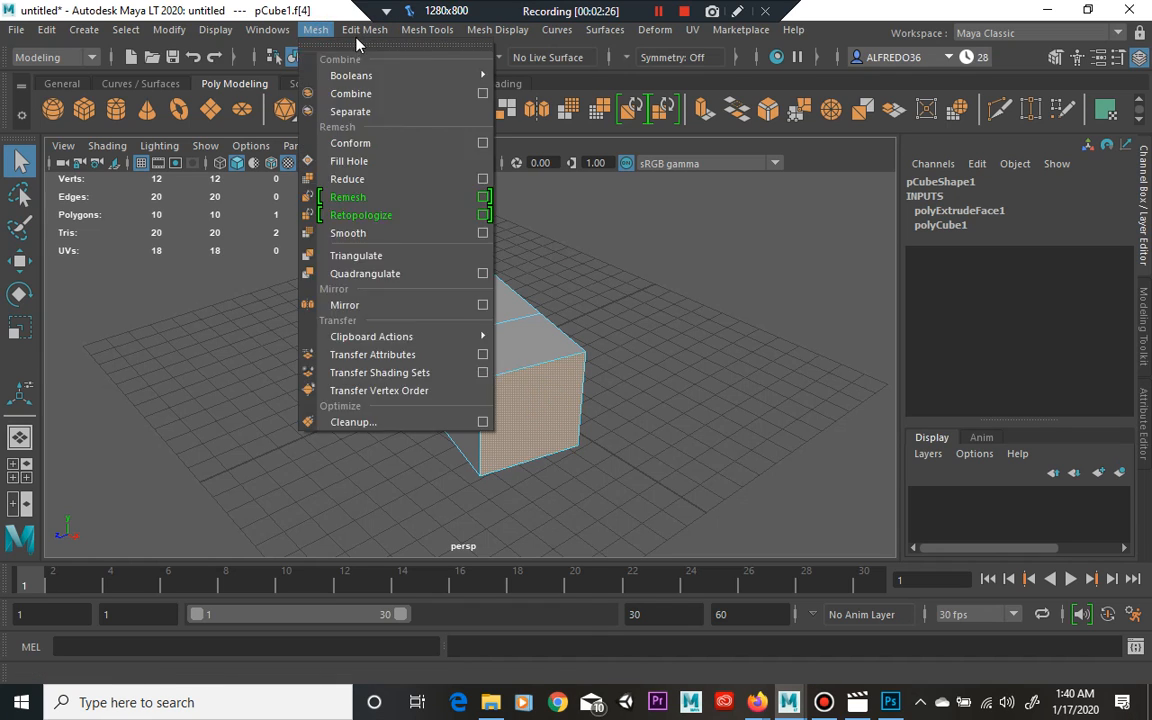
{"action": "mouse_move", "coordinate": [364, 29]}
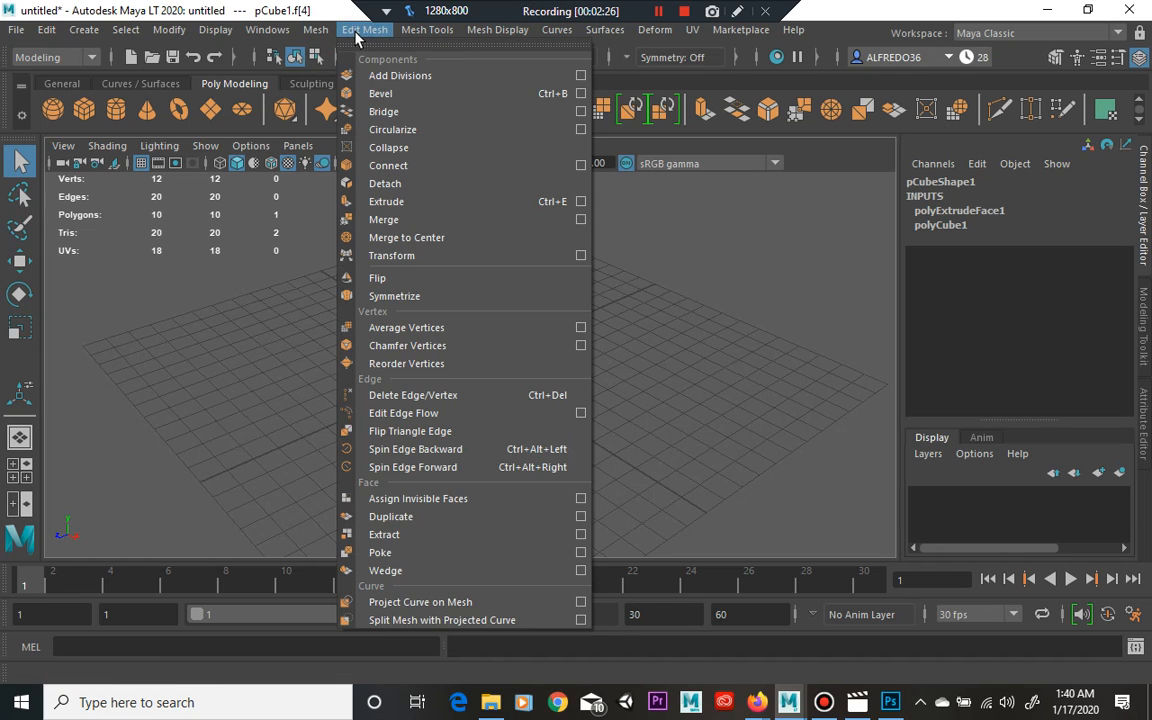
{"action": "left_click", "coordinate": [428, 203]}
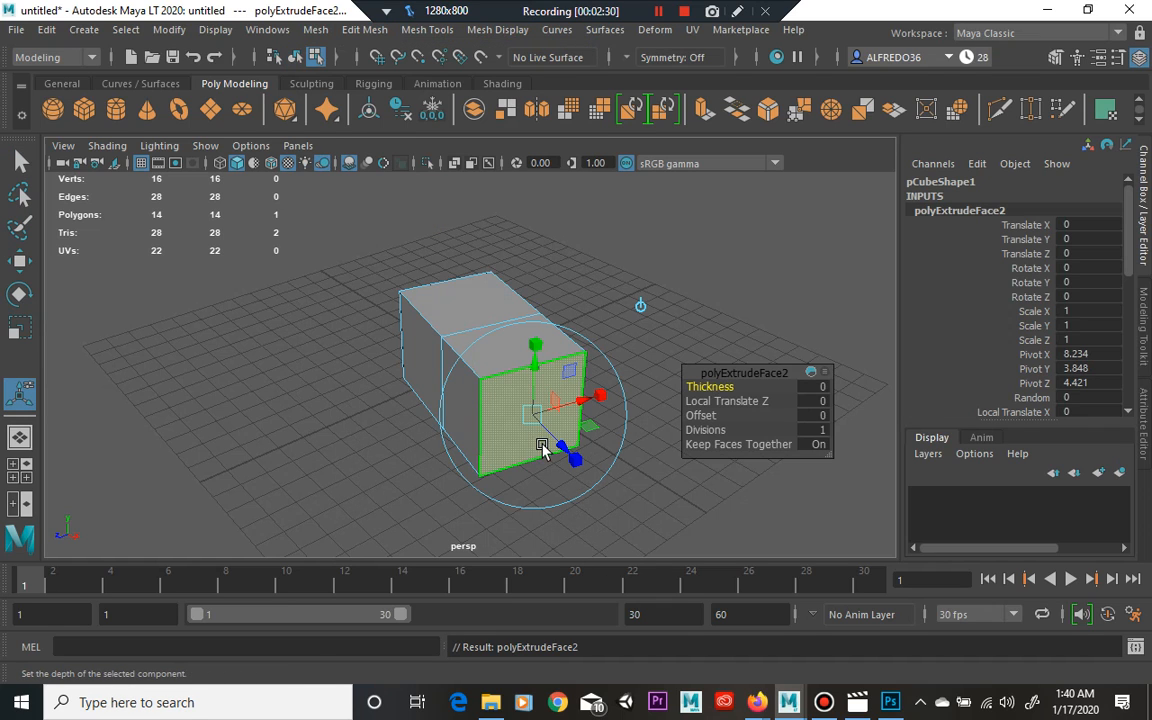
{"action": "left_click_drag", "start_coordinate": [557, 447], "coordinate": [672, 477]}
{"action": "middle_click_drag", "start_coordinate": [672, 477], "coordinate": [589, 443], "text": "alt"}
{"action": "scroll", "coordinate": [580, 438], "scroll_direction": "down", "scroll_amount": 2}
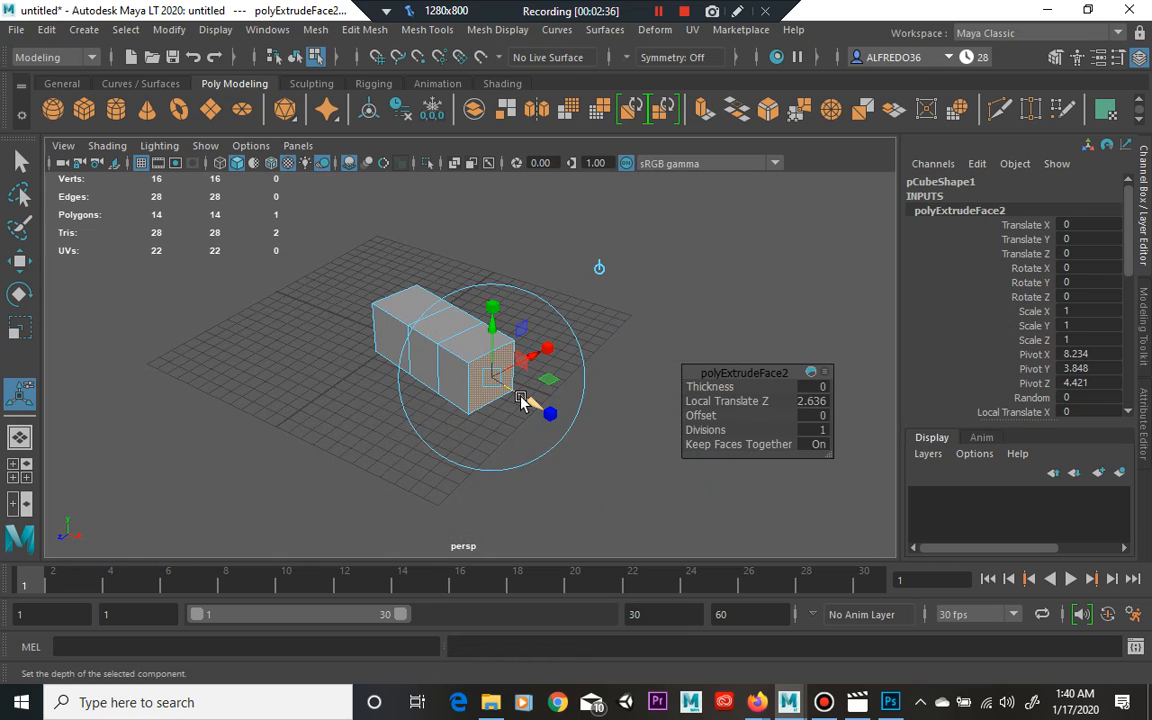
{"action": "mouse_move", "coordinate": [525, 397]}
{"action": "left_mouse_down"}
{"action": "mouse_move", "coordinate": [541, 401]}
{"action": "mouse_move", "coordinate": [527, 398]}
{"action": "left_mouse_up"}
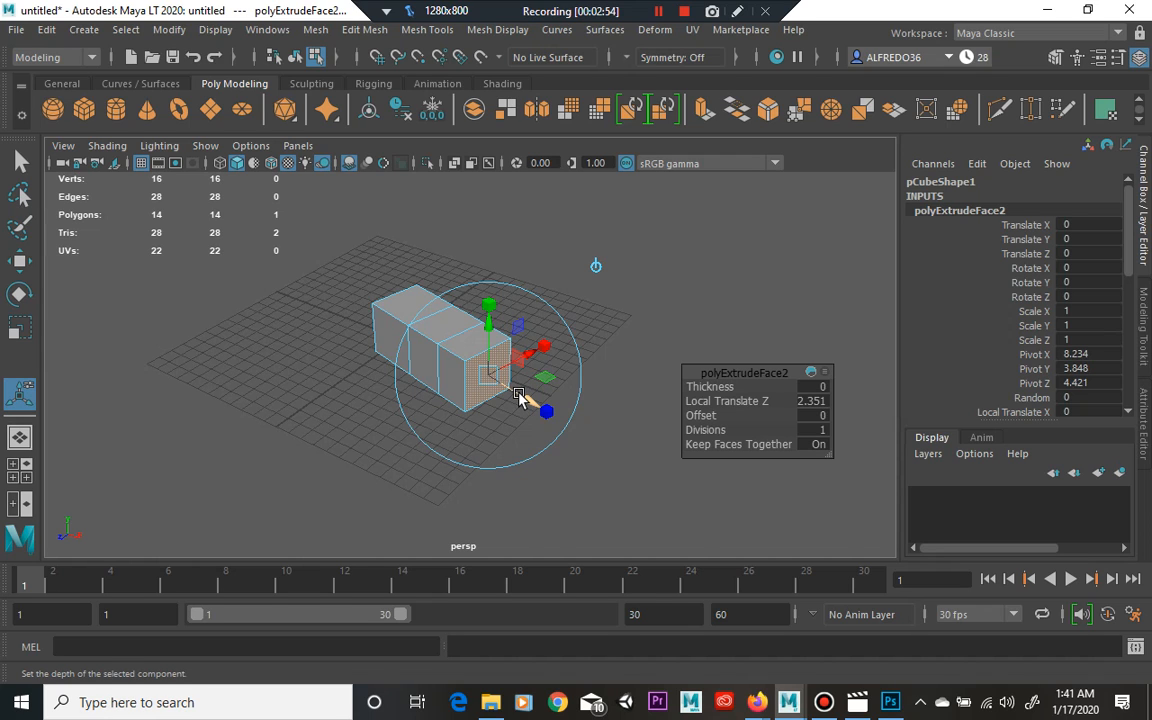
Extrude the same end face again, outward by about 1.5 in local Z
{"action": "left_click", "coordinate": [365, 29]}
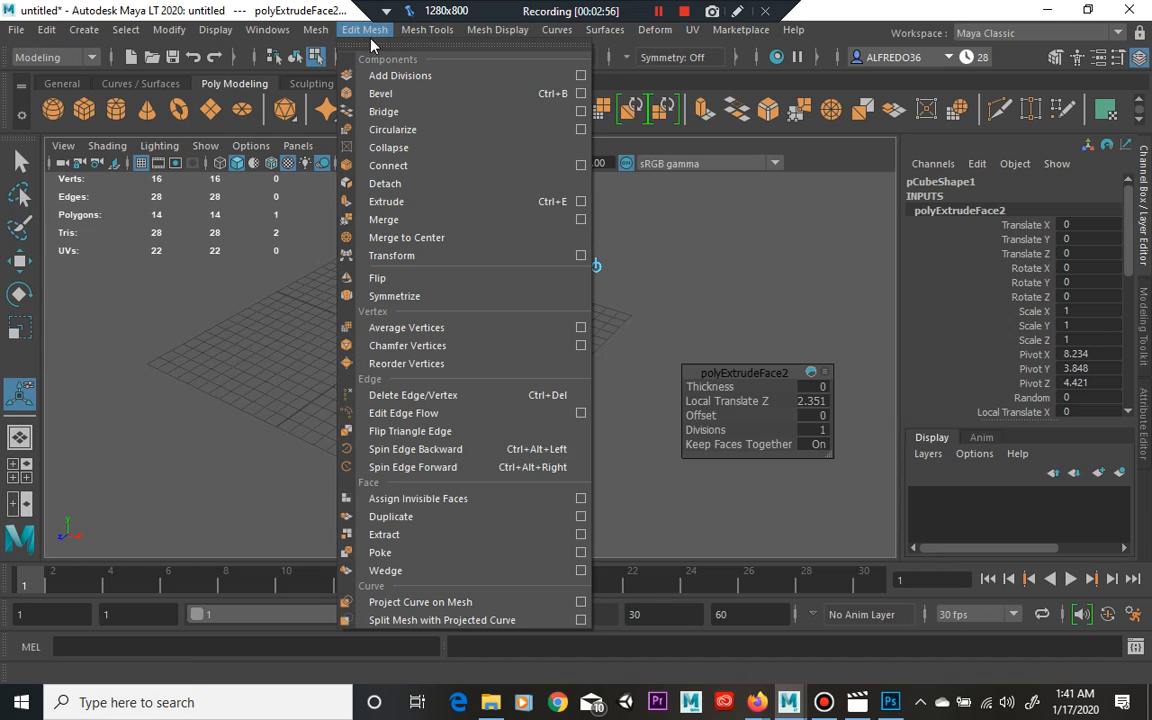
{"action": "left_click", "coordinate": [365, 29]}
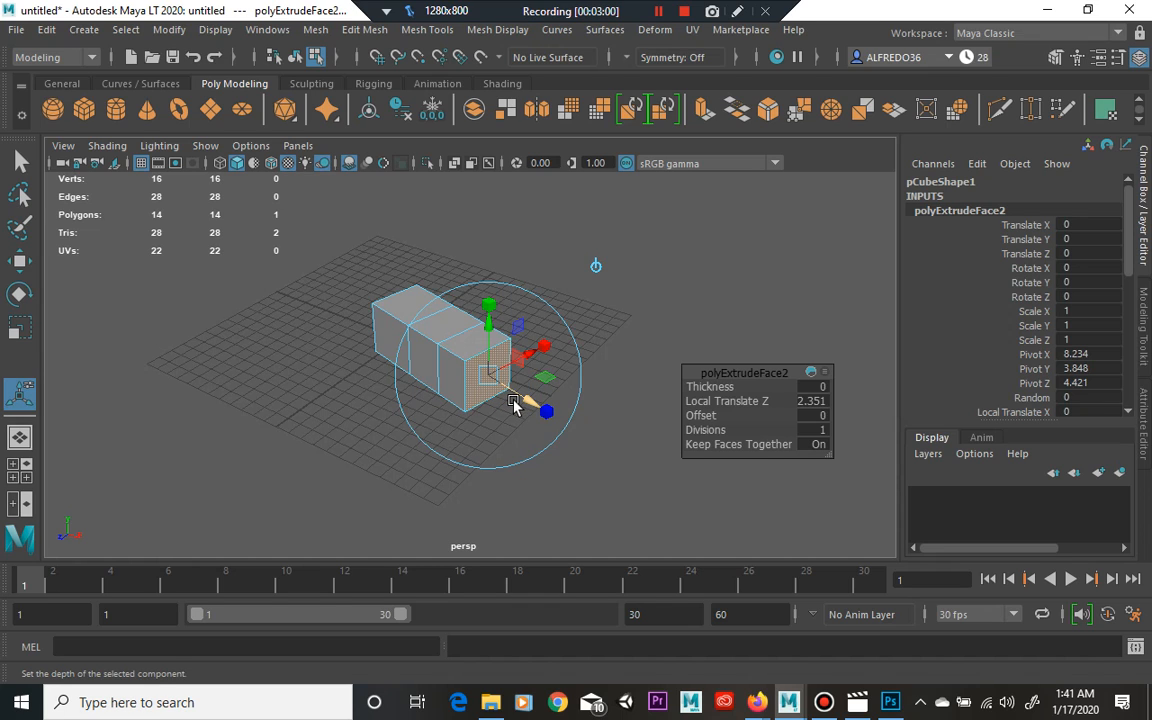
{"action": "key", "text": "ctrl+e"}
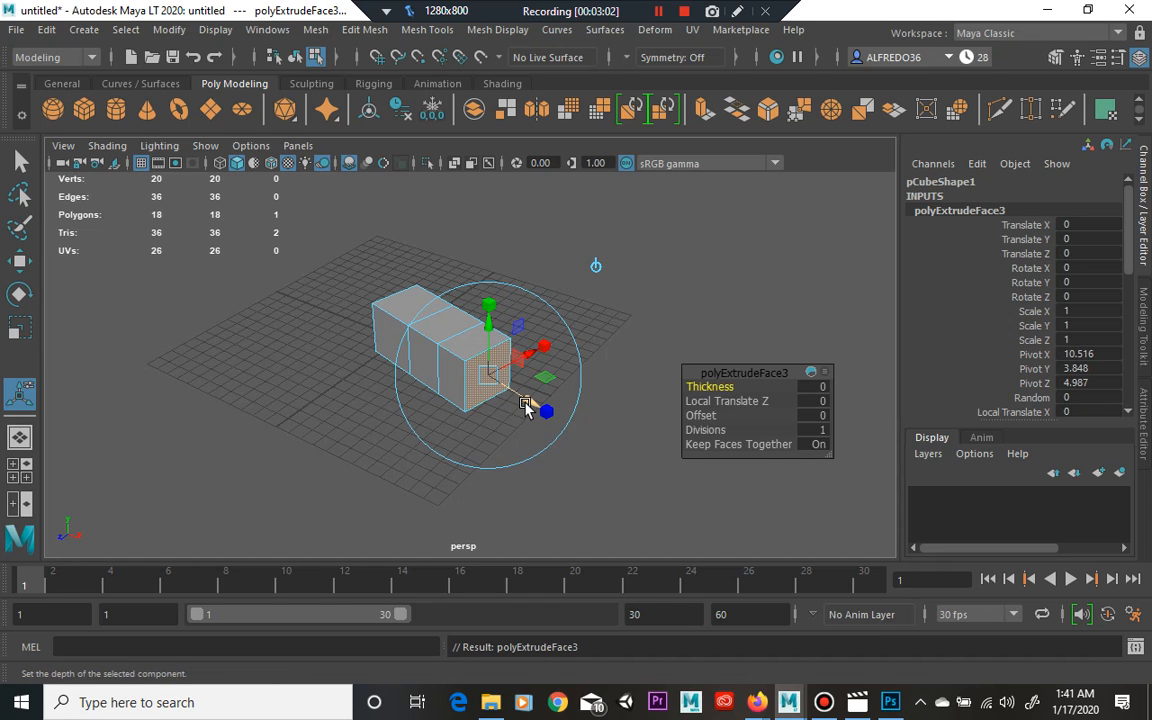
{"action": "left_click_drag", "start_coordinate": [526, 407], "coordinate": [557, 418]}
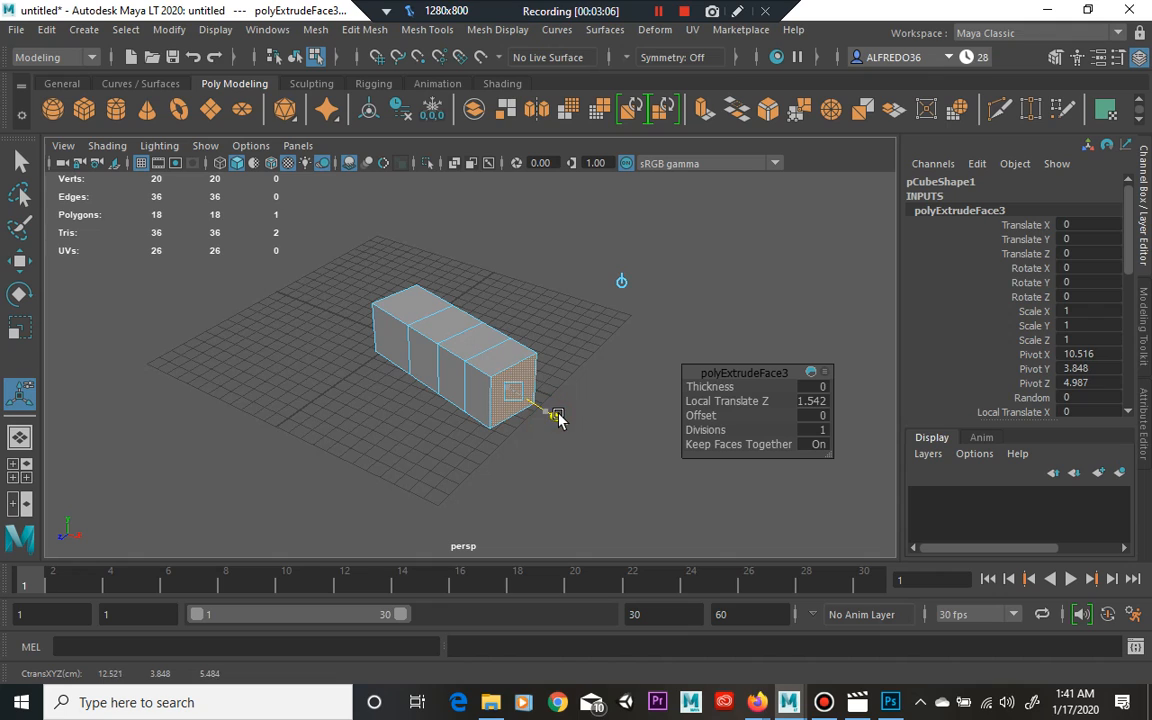
Apply Extrude twice more to the end face, pulling the last extrusion outward by about 2.9 in local Z
{"action": "key", "text": "ctrl+e"}
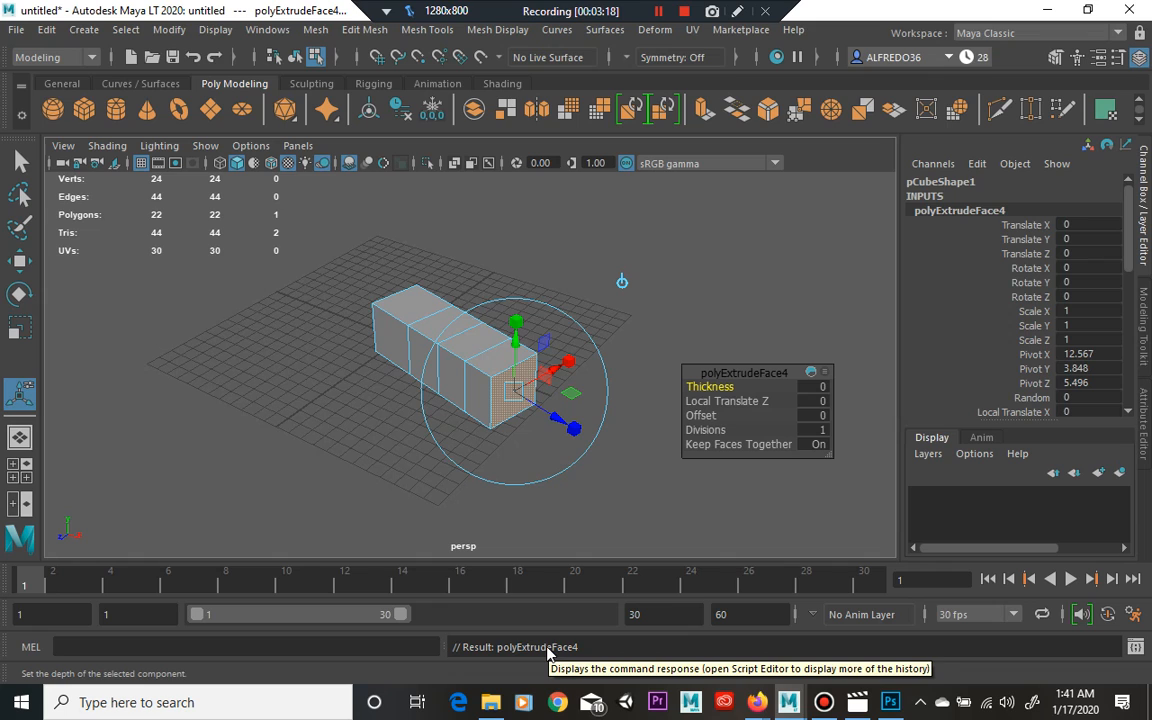
{"action": "key", "text": "ctrl+e"}
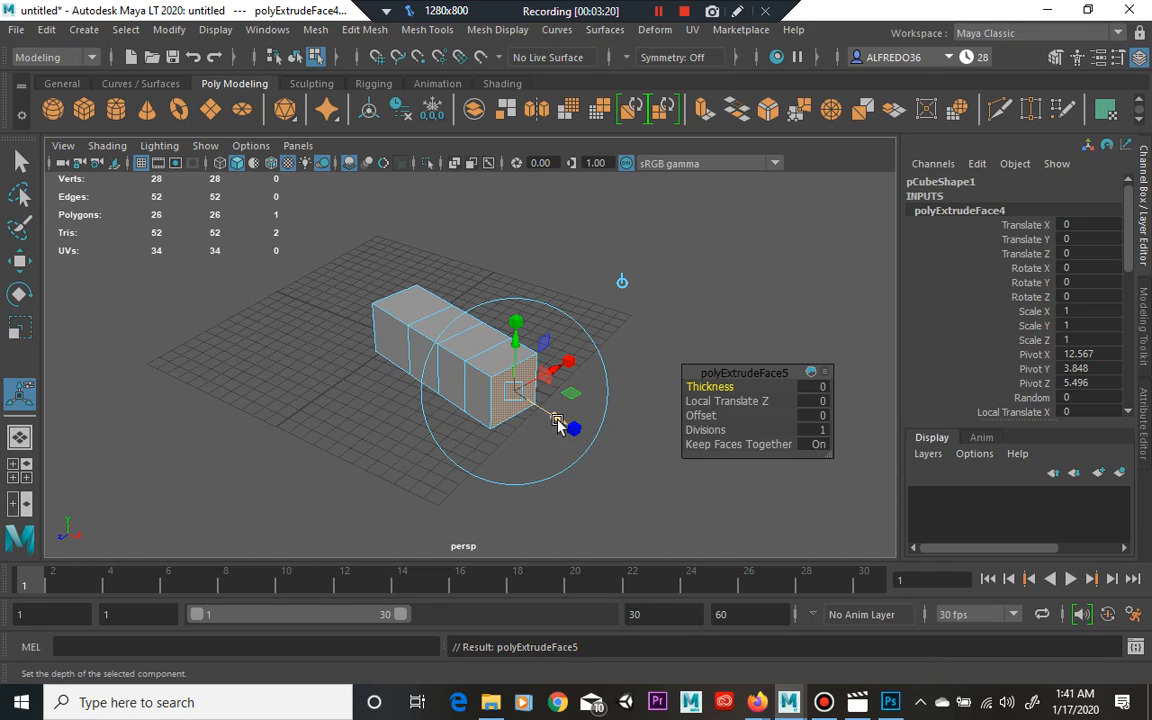
{"action": "left_click_drag", "start_coordinate": [562, 425], "coordinate": [586, 461]}
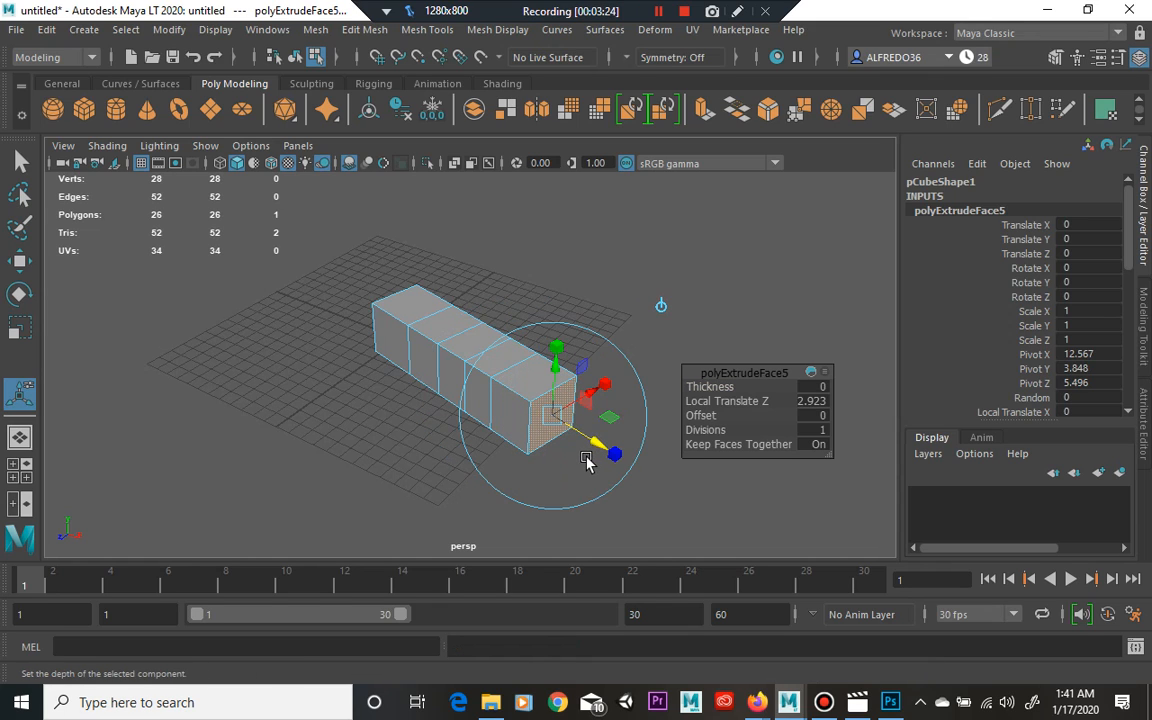